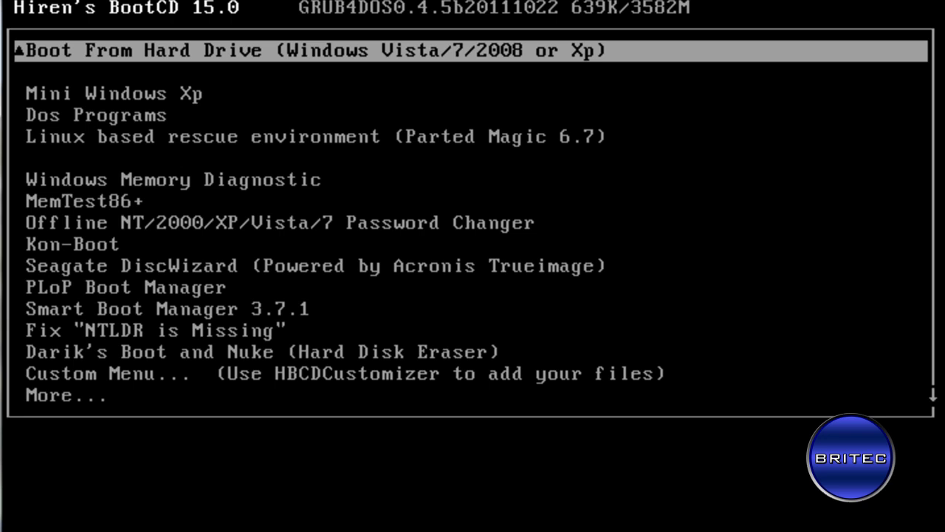
Launch MBR Work 1.08 via Dos Programs, the next page, and MBR Tools
key("Down")
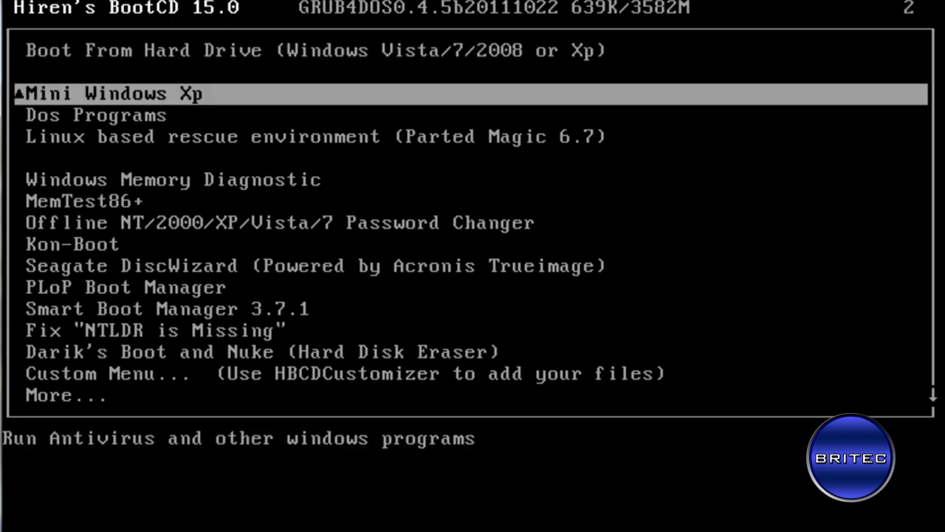
key("Down")
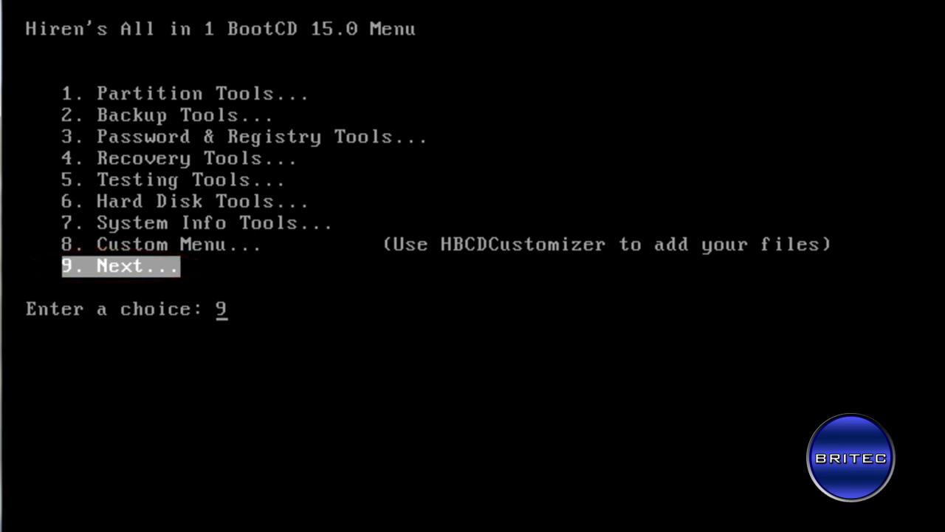
key("Return")
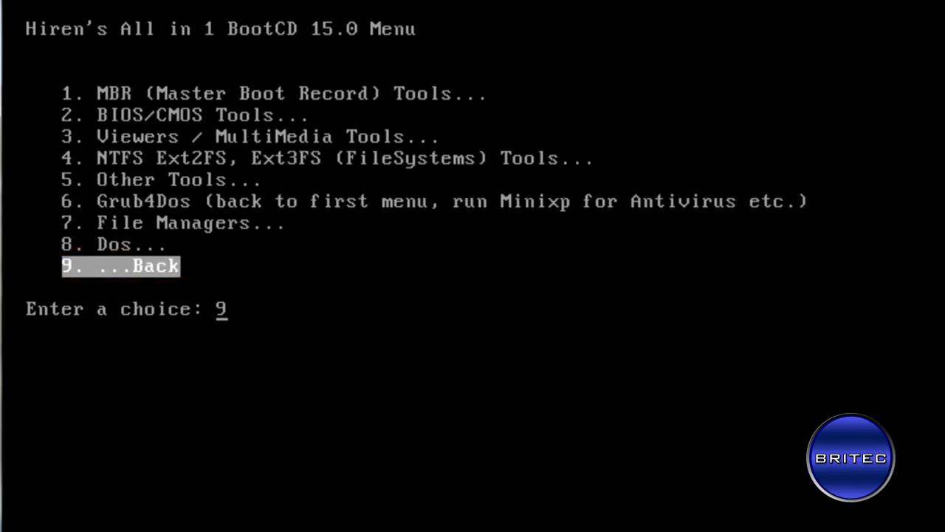
key("Up")
key("Up")
key("Up")
key("Up")
key("Up")
key("Up")
key("Up")
key("Up")
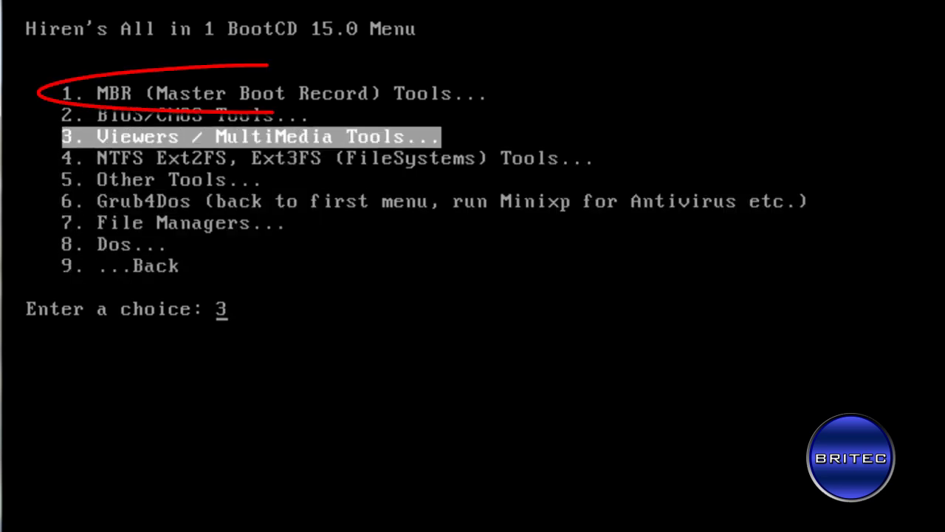
key("Return")
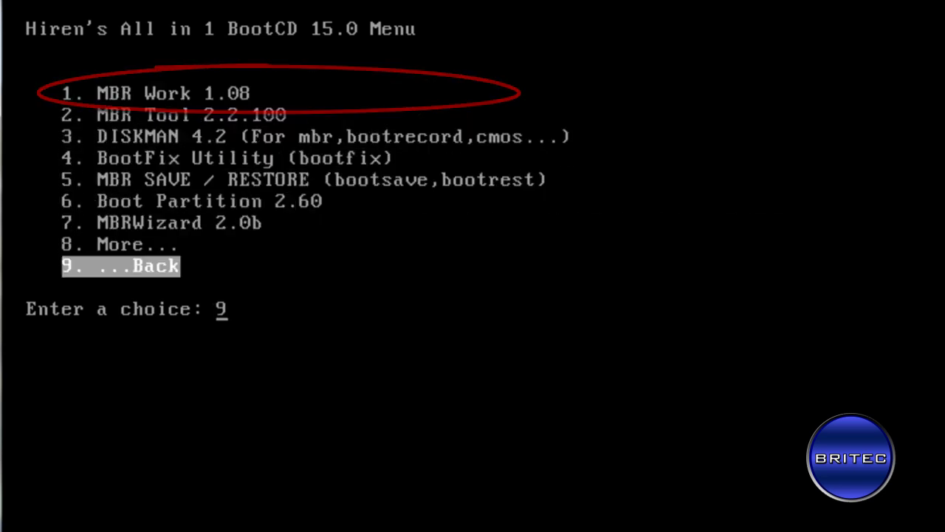
key("Up")
key("Up")
key("Up")
key("Up")
key("Up")
key("Up")
key("Up")
key("Up")
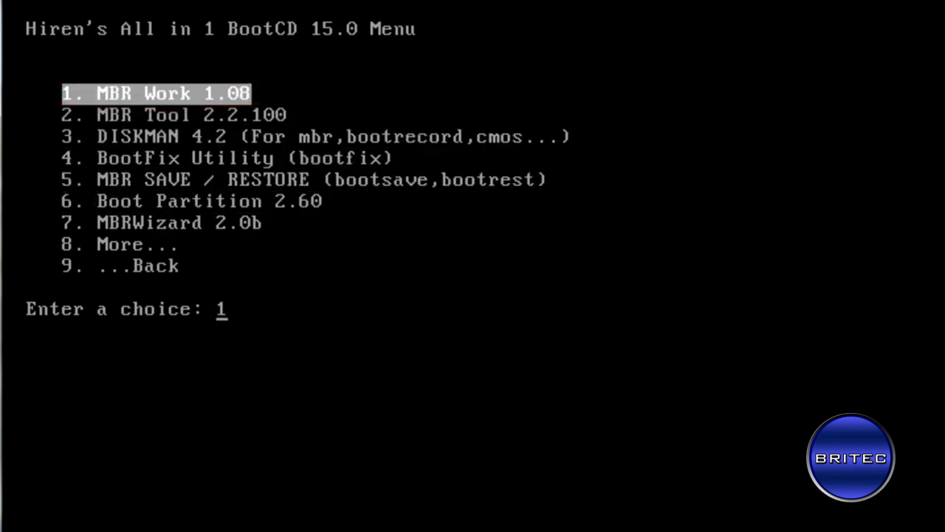
key("Return")
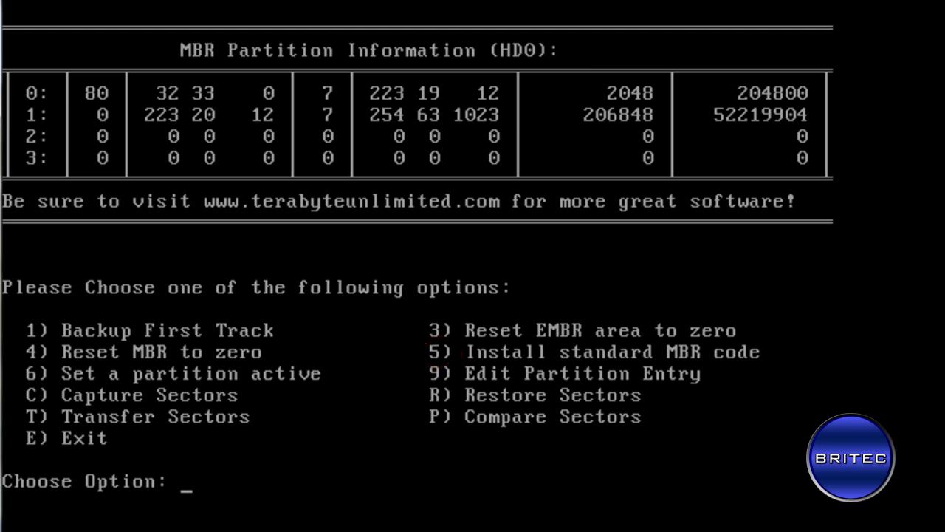
Write standard MBR code (option 5) with the Windows 7 base (2), confirming with Y
type("5")
key("Return")
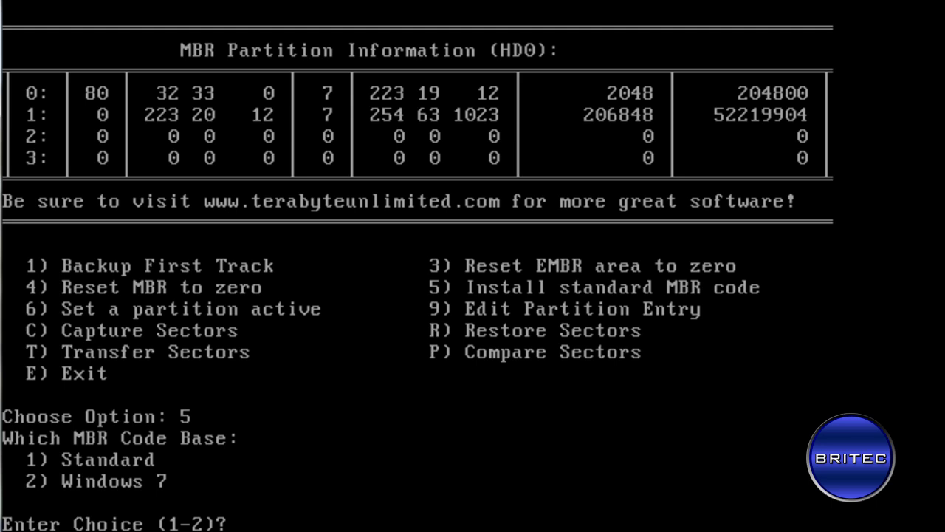
type("2")
key("Return")
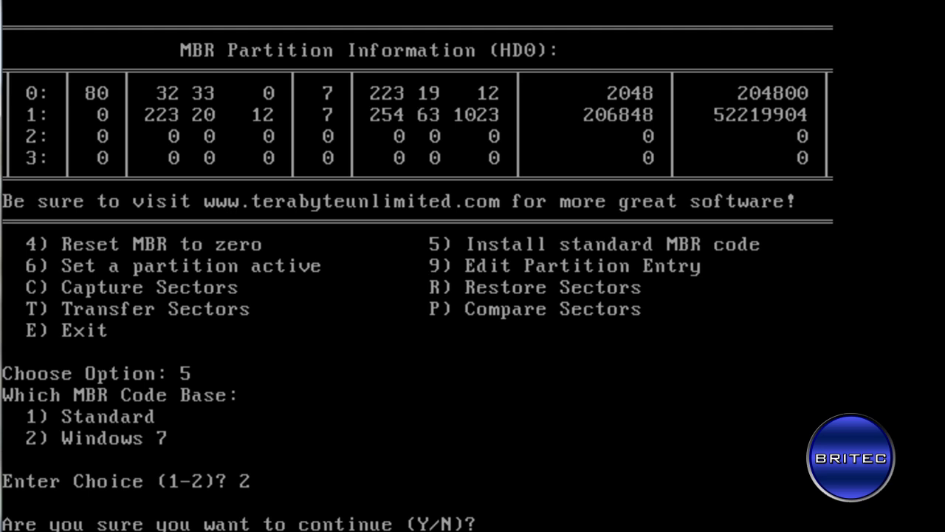
type("y")
key("Return")
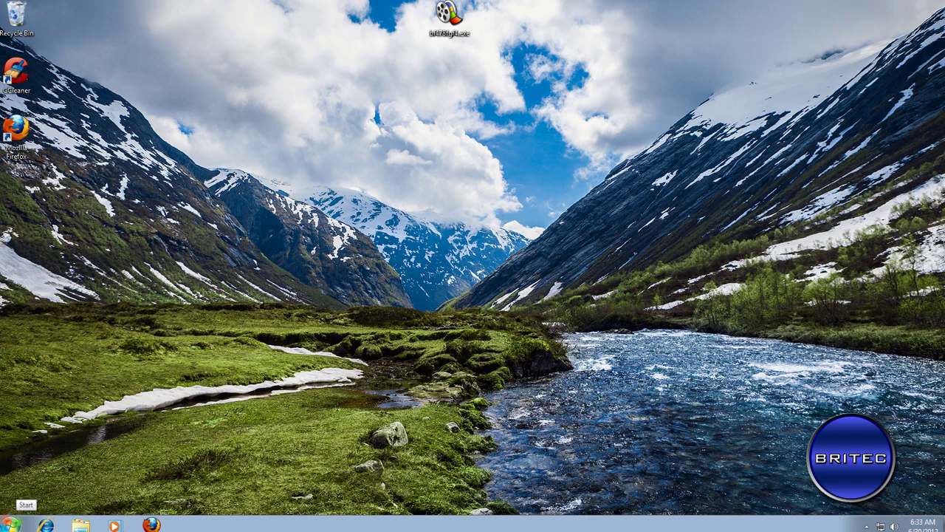
Restart, boot the Windows 7 DVD, and open Repair your computer for the D: installation
left_click(10, 522)
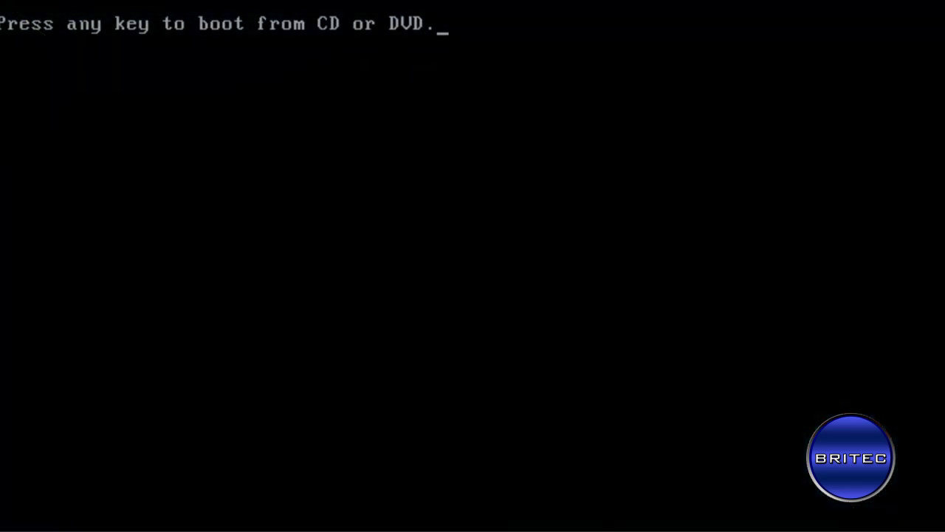
key("Return")
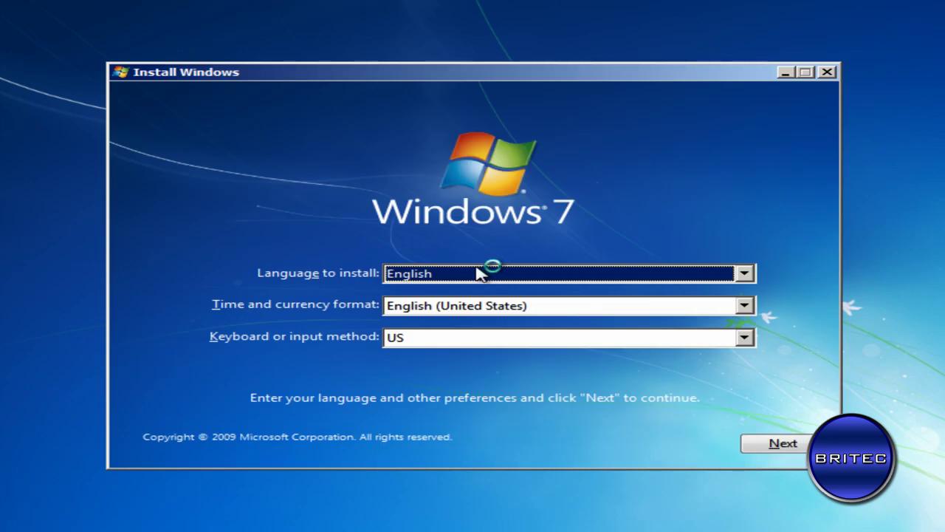
left_click(782, 446)
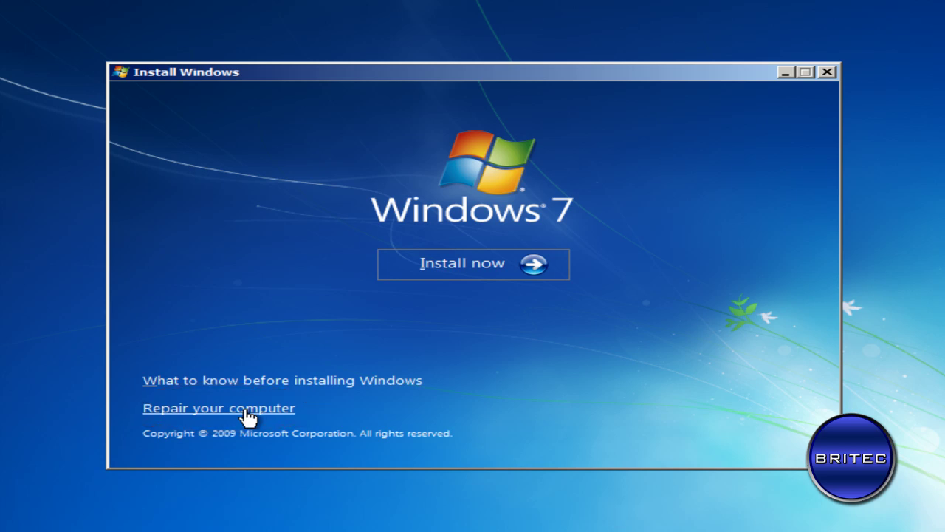
left_click(248, 418)
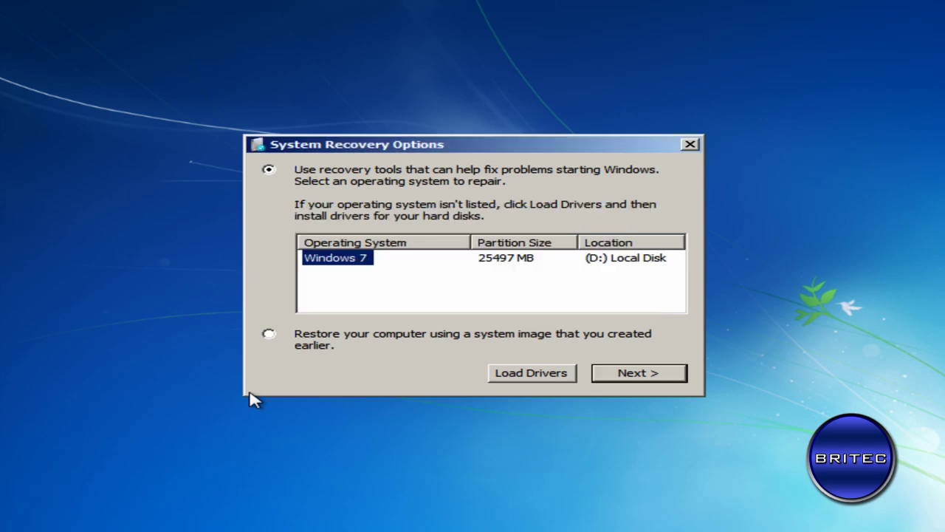
left_click(638, 375)
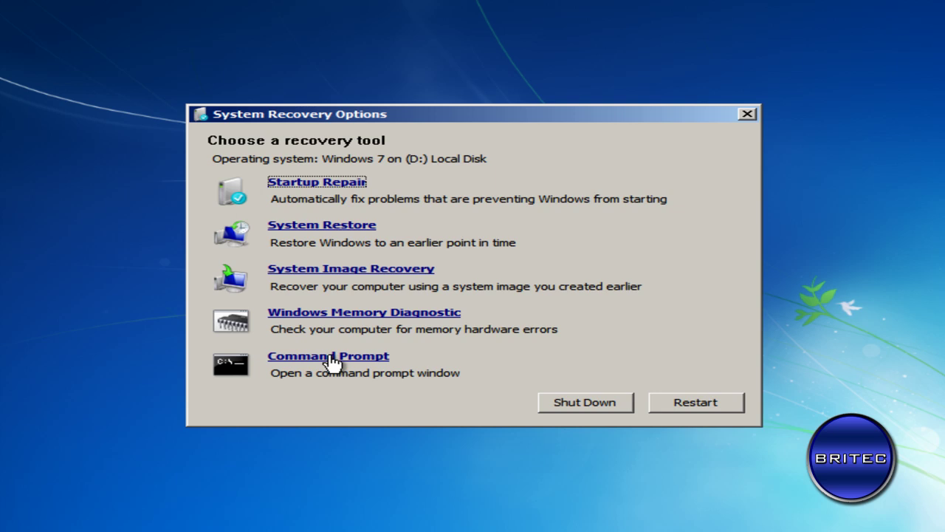
Open Command Prompt, switch to drive D: and list its contents with dir
left_click(329, 357)
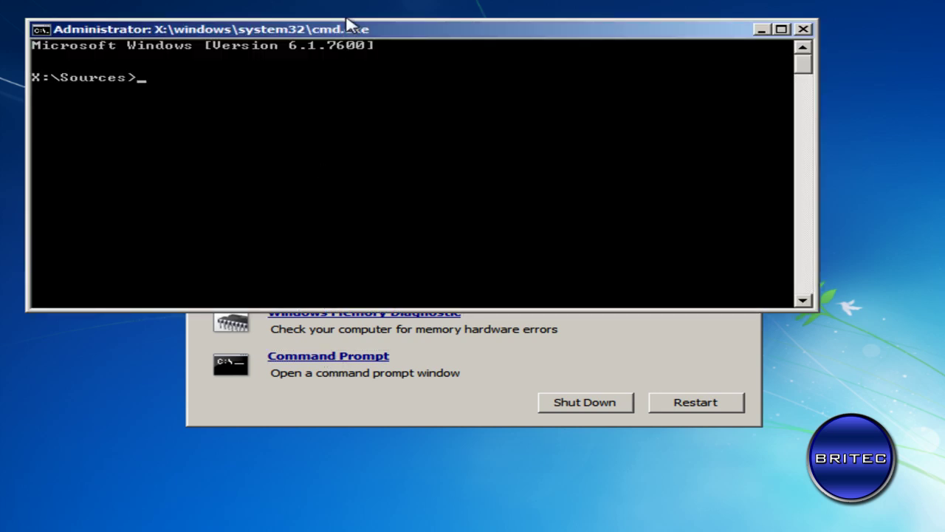
left_click_drag(342, 32, 380, 124)
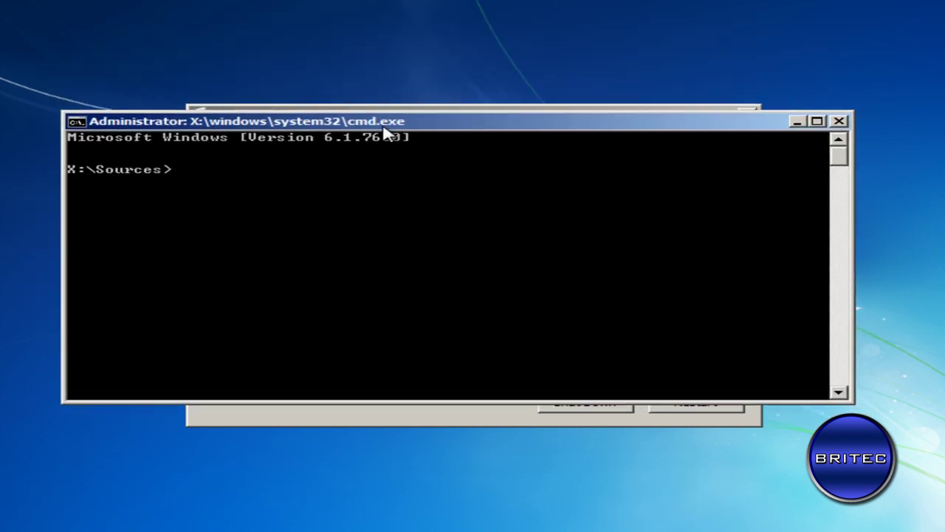
type("d:")
key("Return")
type("dir")
key("Return")
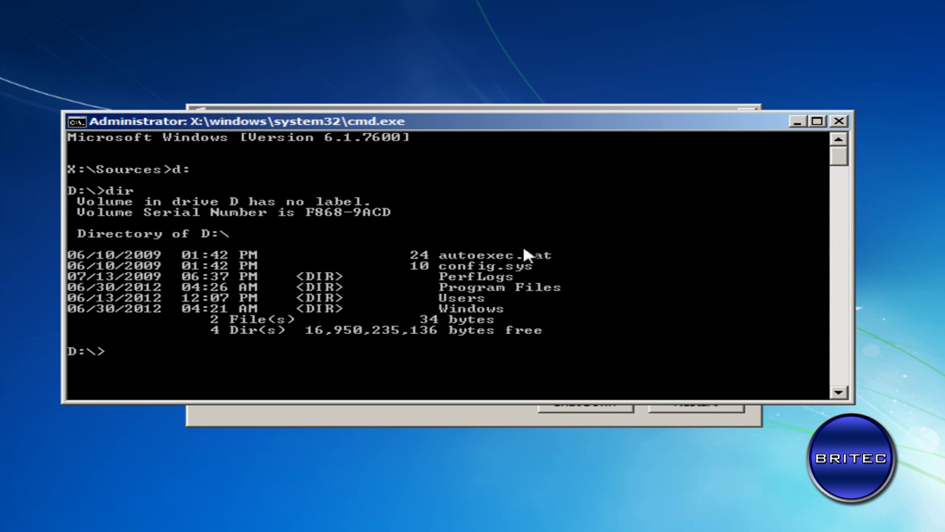
Run bootrec /fixboot and bootrec /fixmbr, then exit the console
type("bootrec /fixboot")
key("Return")
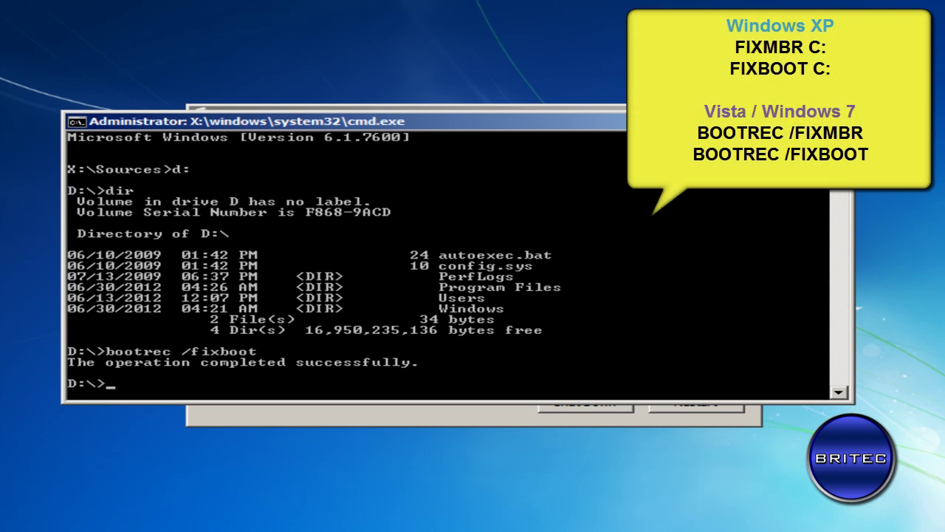
type("bootrec /")
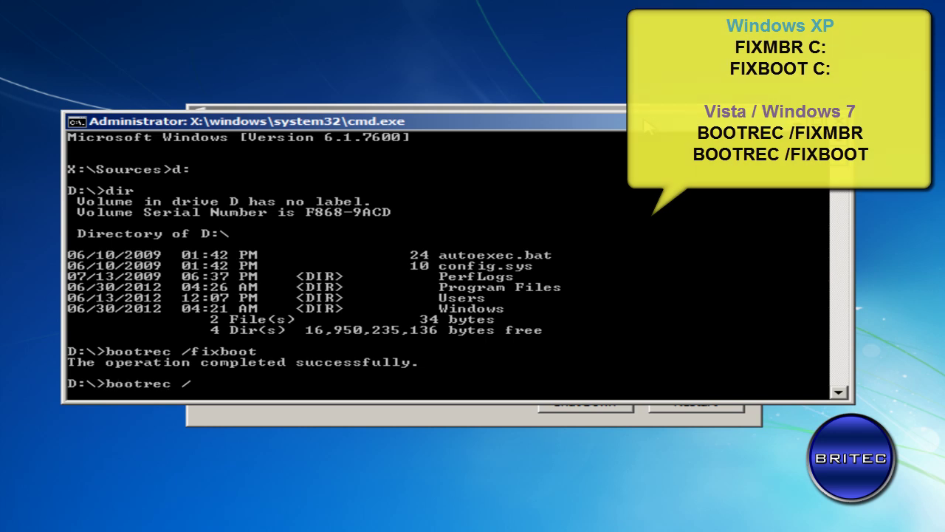
type("fix")
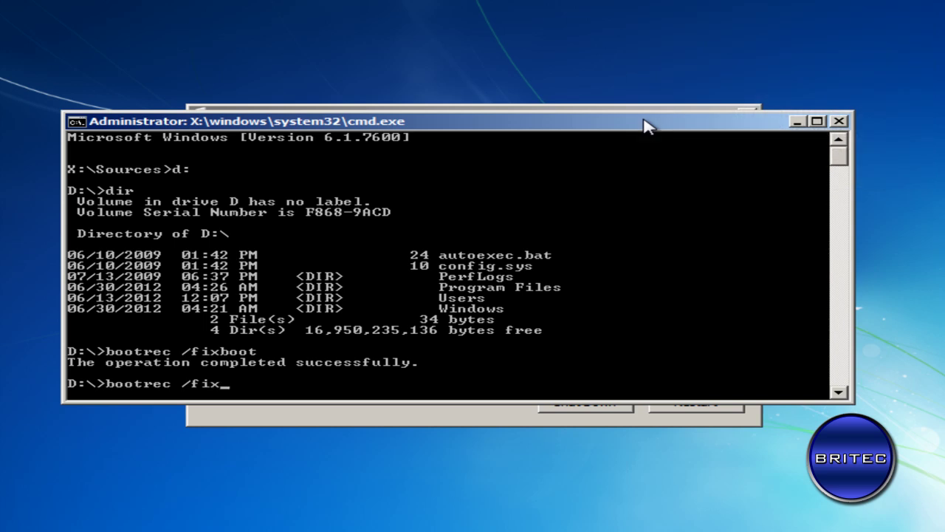
type("mbr")
key("Return")
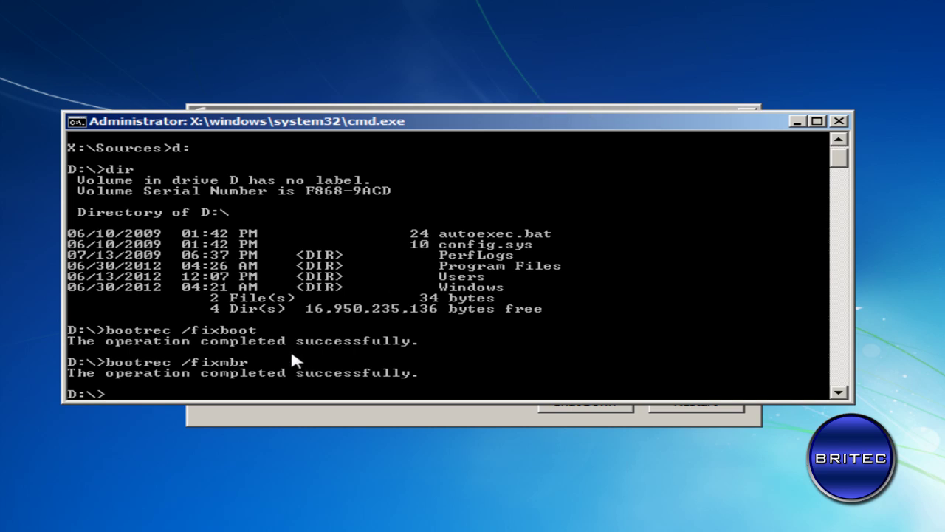
type("exit")
key("Return")
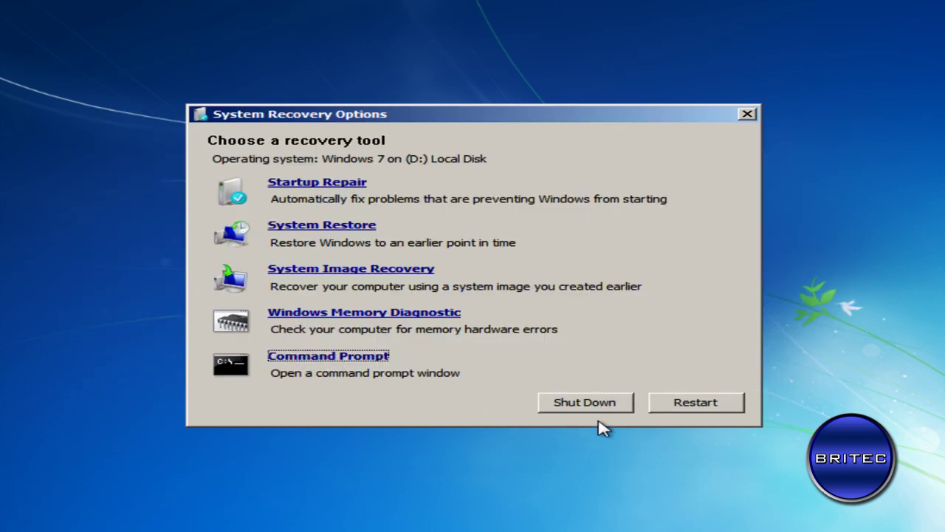
Choose Restart in System Recovery Options to boot Windows 7 normally
left_click(698, 402)
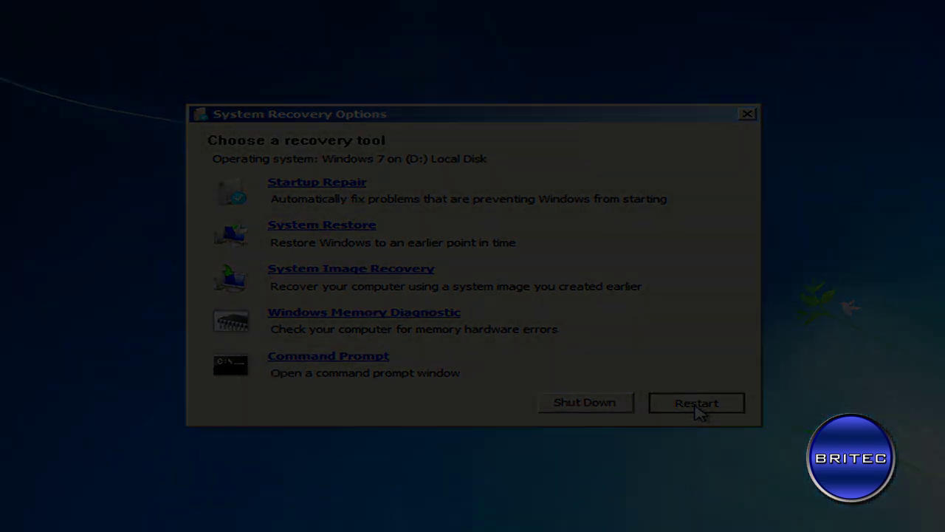